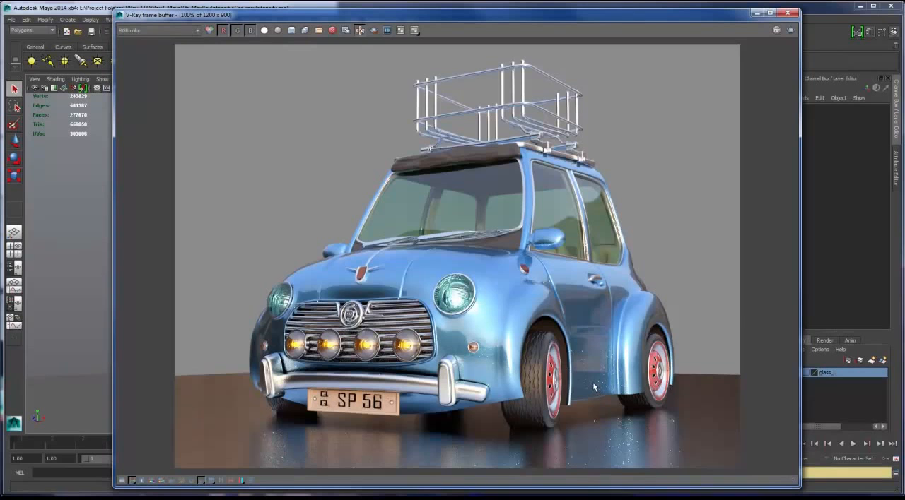
- Inspect the speckled reflections around the car's wheels and enable Clamp max ray intensity in the V-Ray raytracing settings
scroll(592, 382, up, 1)
middle_drag(601, 380, 547, 282)
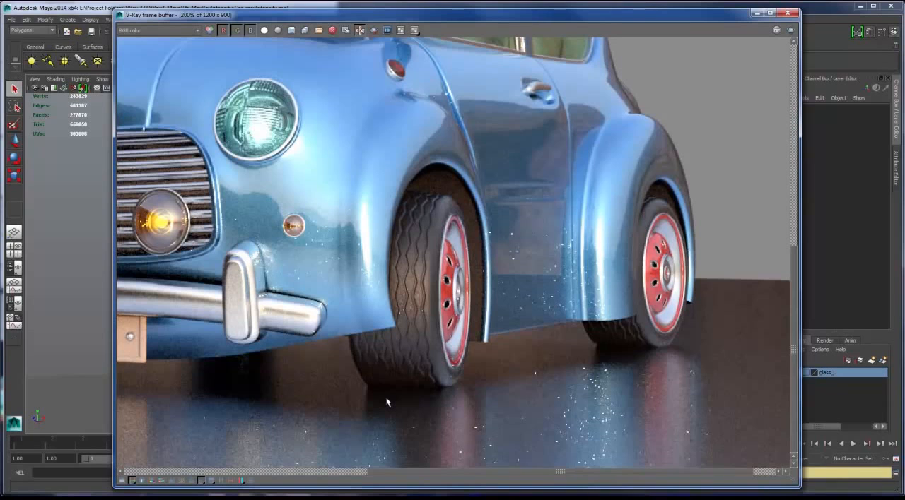
drag(498, 14, 534, 160)
click(506, 32)
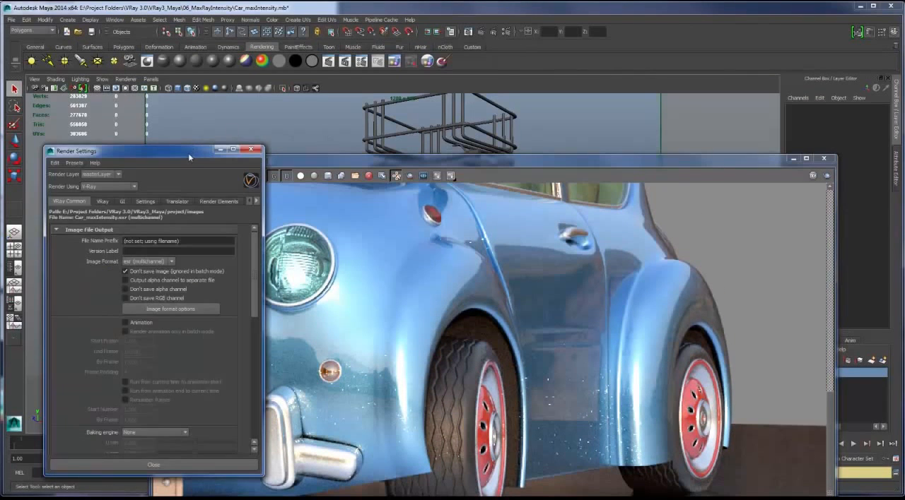
drag(188, 157, 190, 101)
click(103, 145)
click(84, 156)
drag(254, 192, 256, 268)
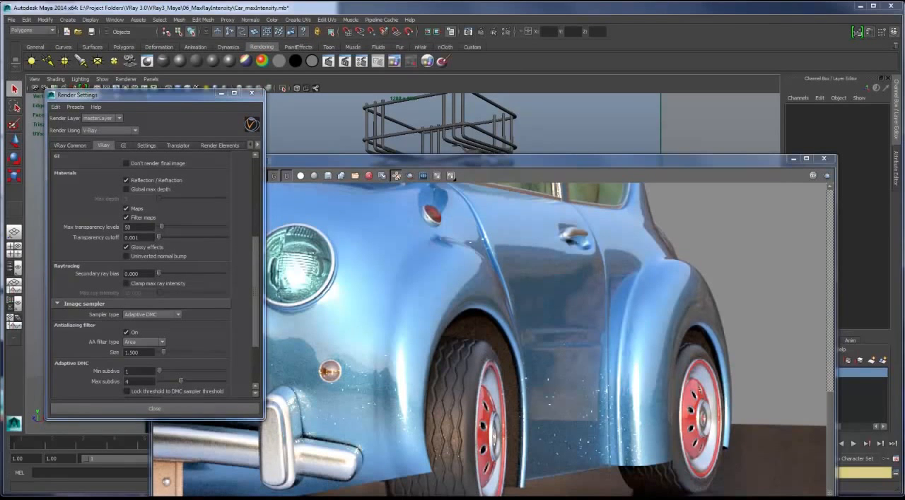
click(168, 286)
- Render a region covering the car's front fender, both wheels and the reflective floor beneath them
drag(497, 157, 519, 23)
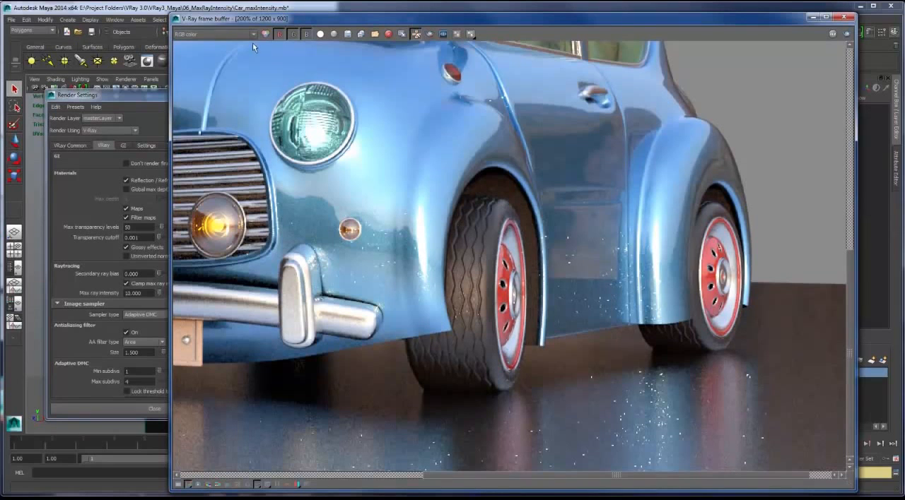
click(429, 34)
drag(346, 118, 783, 473)
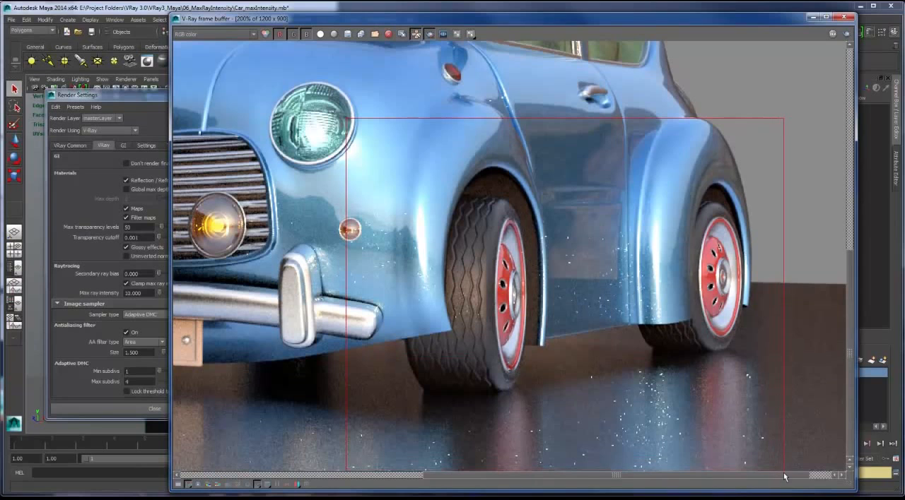
click(844, 36)
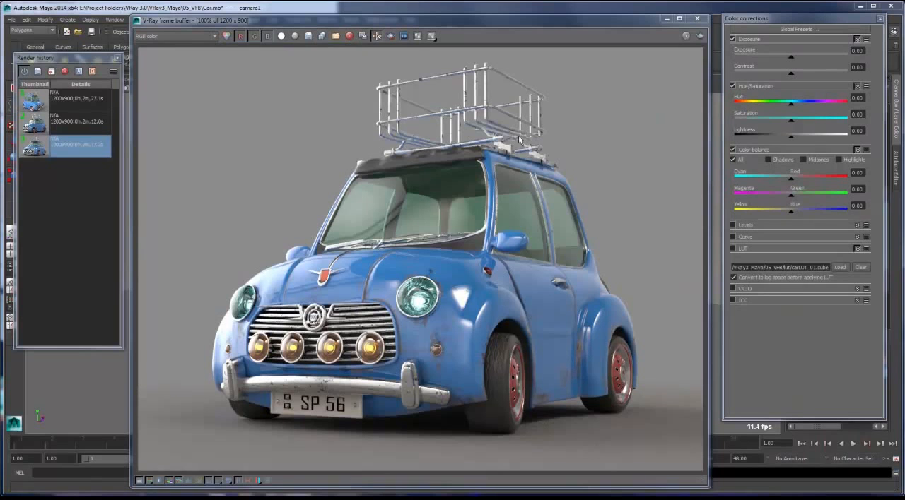
- Cycle through the saved car renders in the render history to compare the camera views
drag(443, 22, 447, 22)
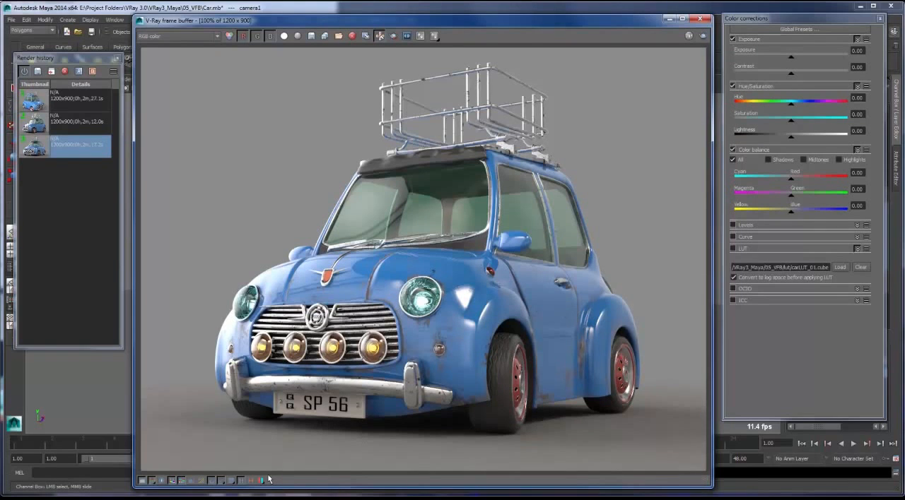
click(76, 62)
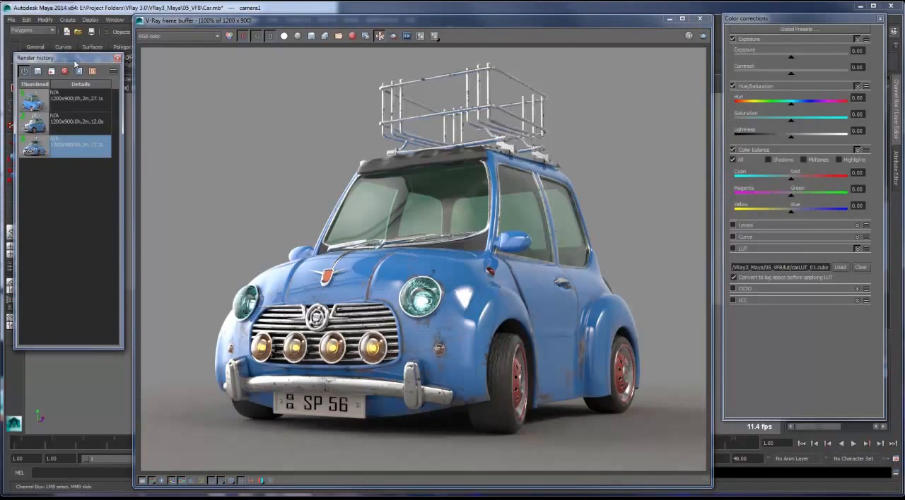
drag(75, 62, 75, 68)
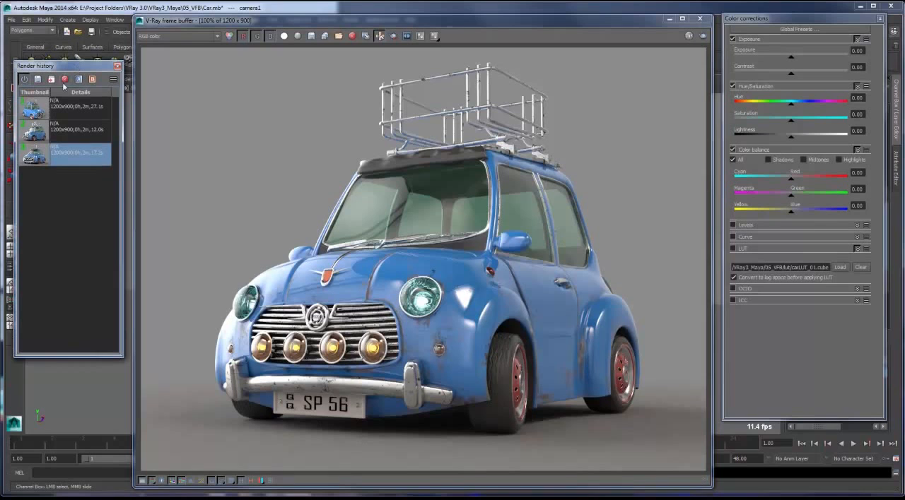
click(268, 22)
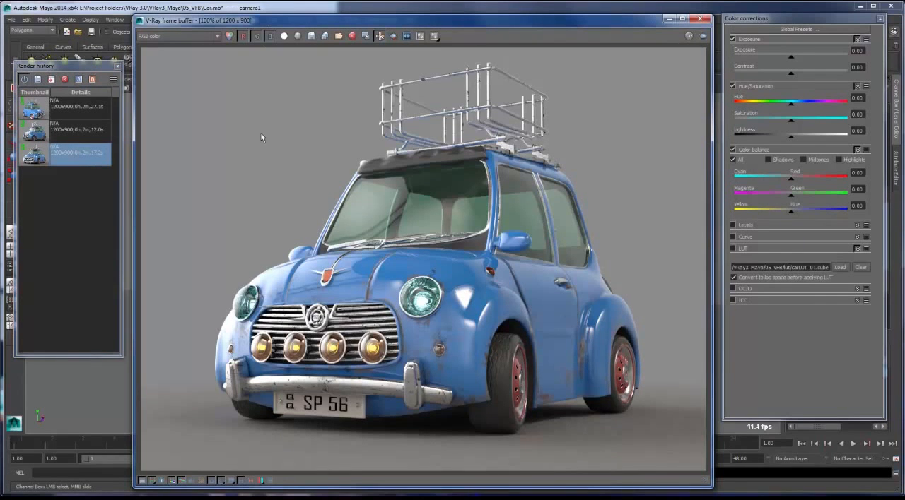
key(Down)
key(Down)
key(Down)
key(Down)
key(Down)
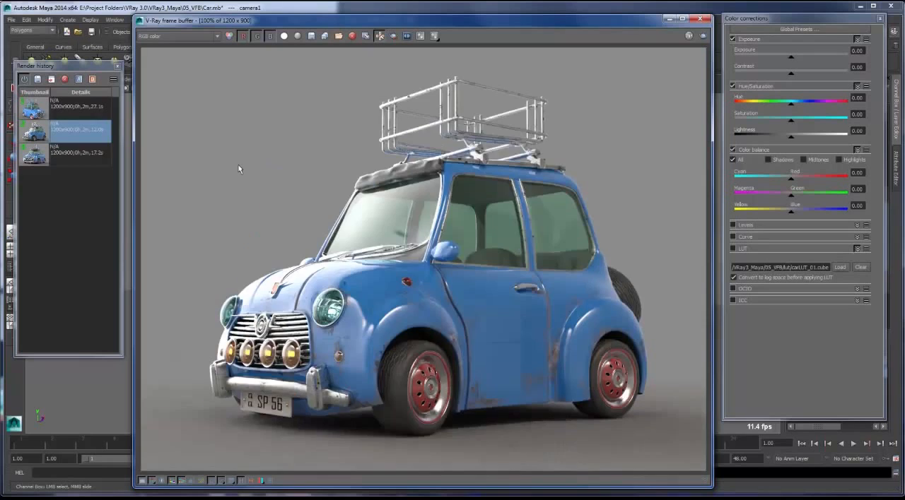
key(Down)
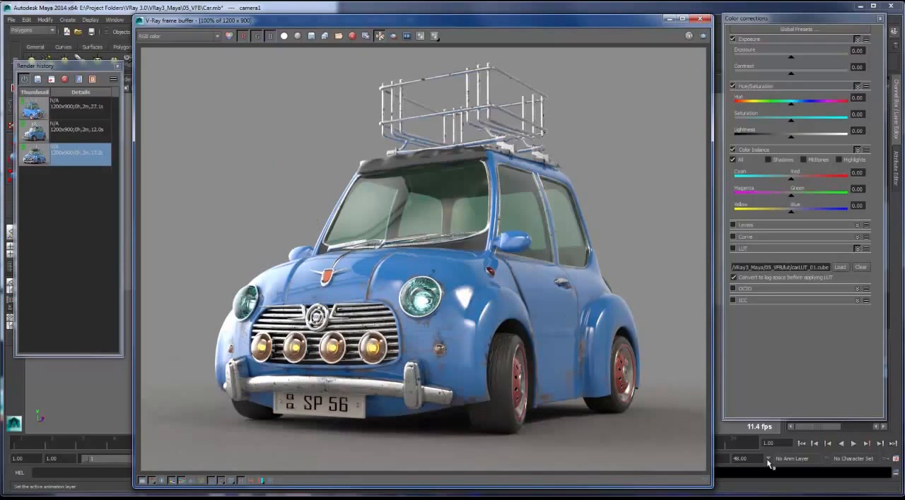
- View the preset options of the Color balance correction and dismiss them
click(739, 371)
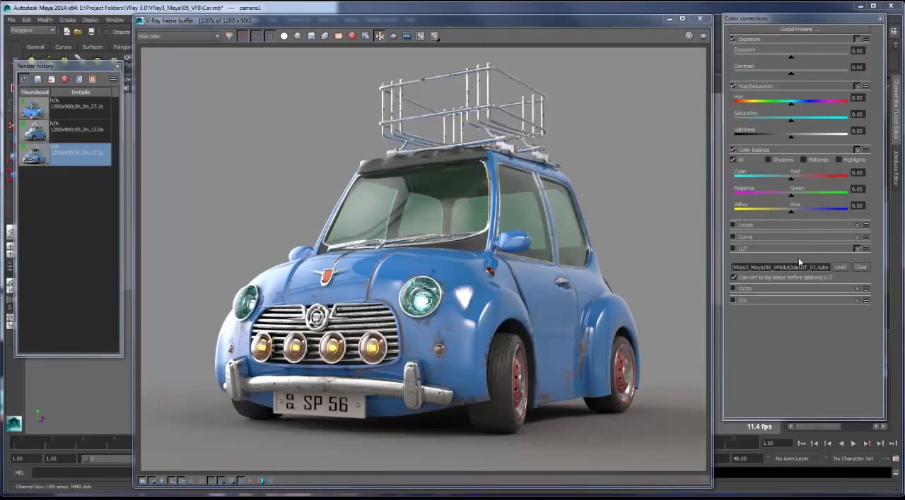
click(866, 150)
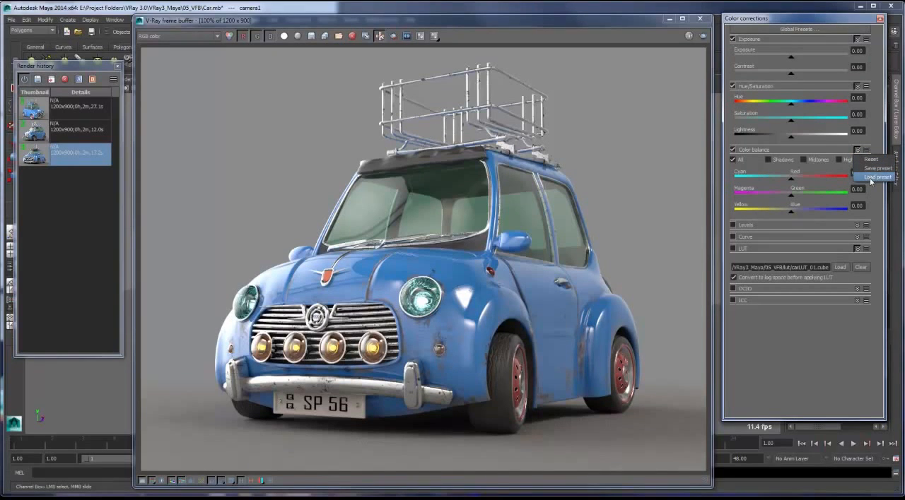
click(816, 373)
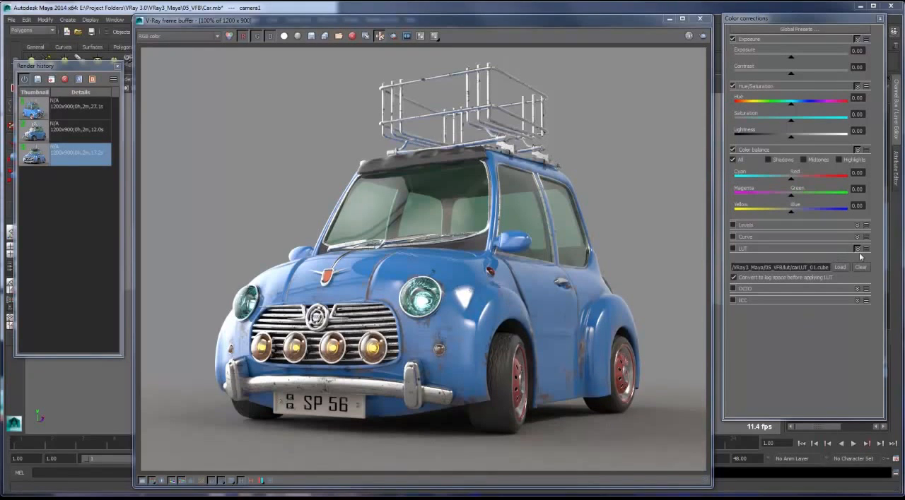
- Load carLUT_01.cube from the 05_VFB/lut folder into the LUT correction and toggle it to compare the graded render
click(840, 268)
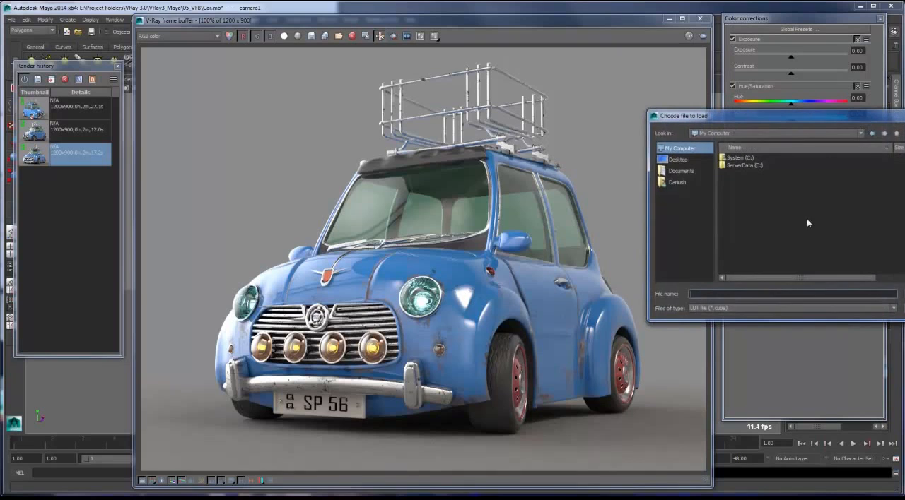
text(E:\Project Folders\VRay 3.0\VRay3_Maya\05_VFB\lut\)
key(Return)
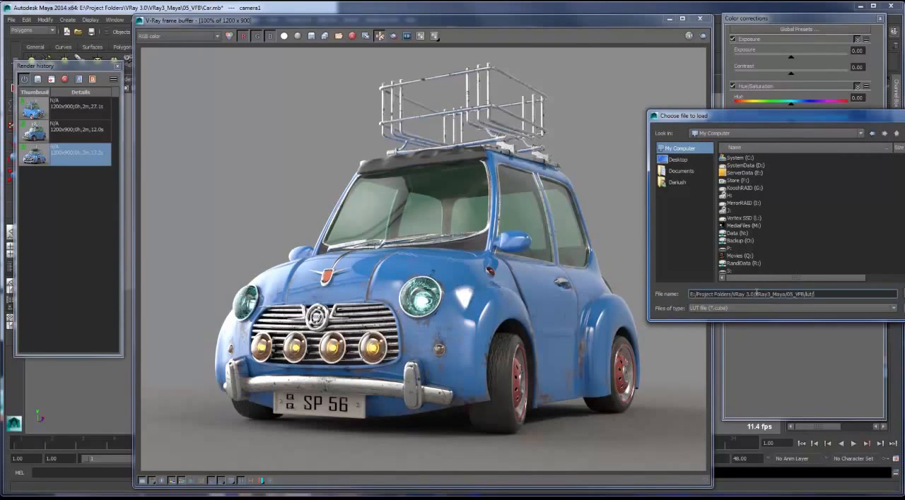
double_click(745, 158)
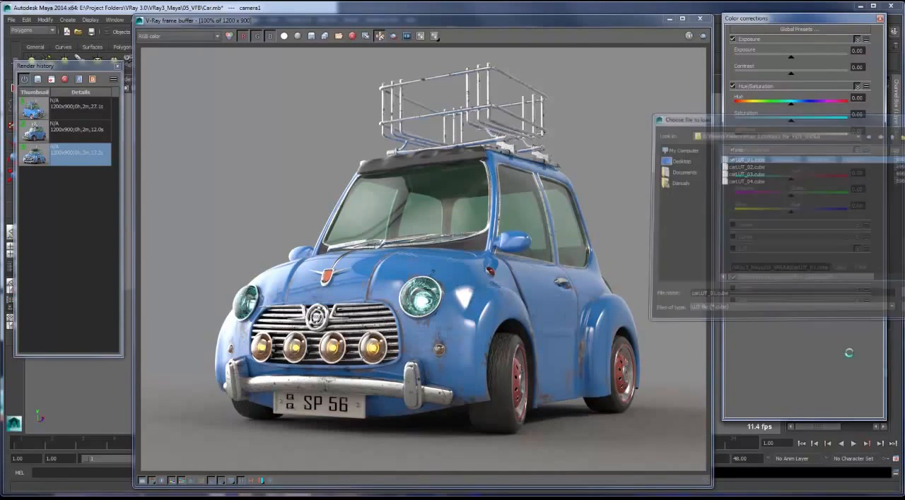
click(732, 249)
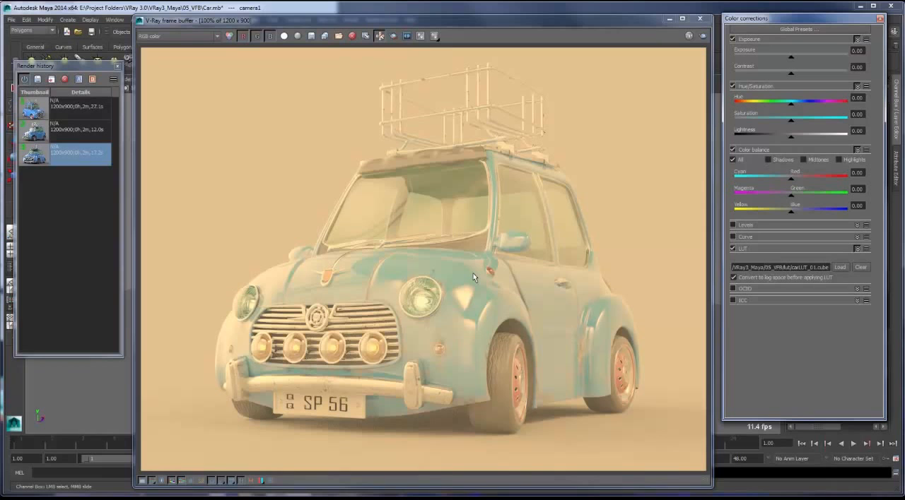
click(733, 249)
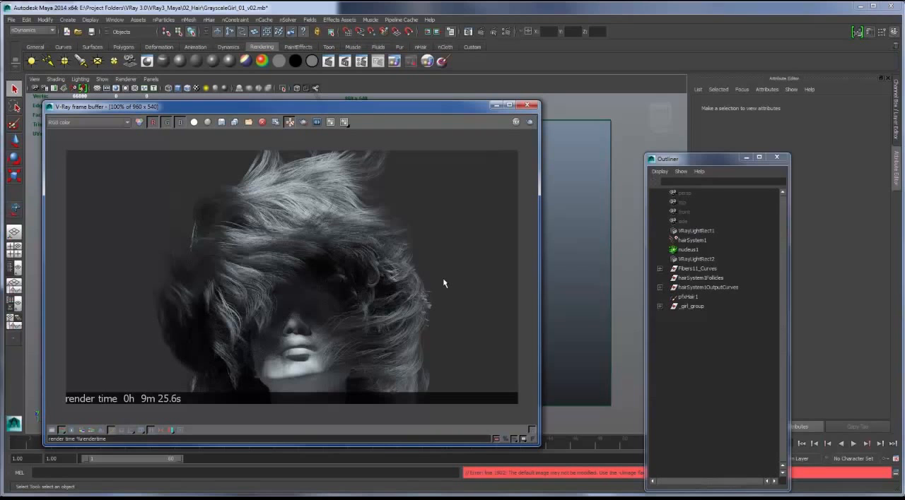
- Move the frame buffer beside the hair model and render the hair scene again
drag(365, 108, 708, 117)
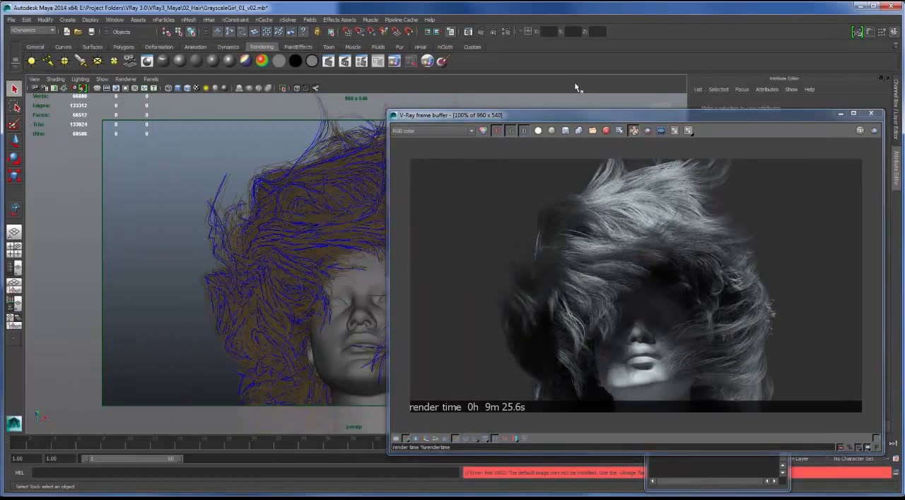
click(495, 31)
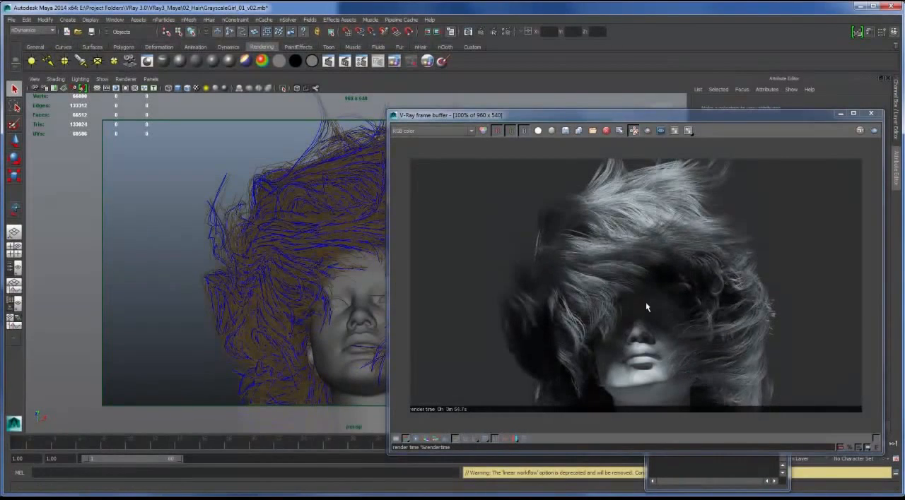
drag(632, 114, 614, 98)
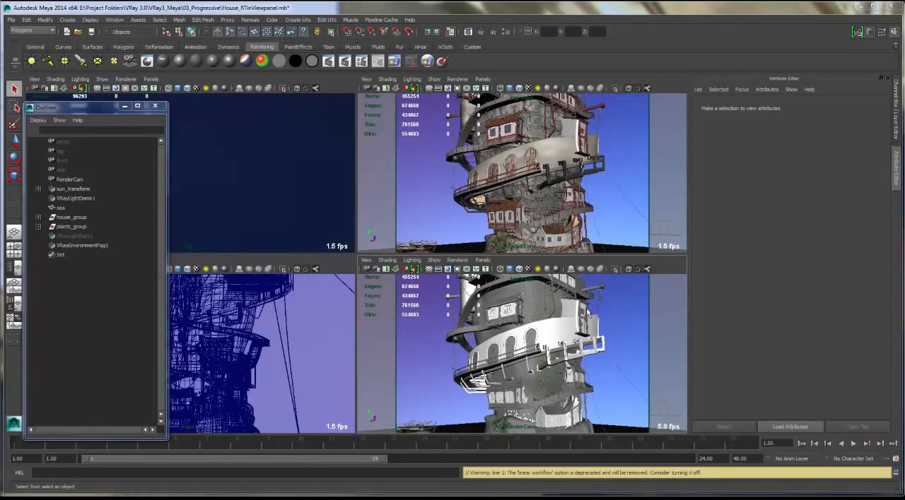
- Open the V-Ray RT viewport renderer's options and choose CUDA (single kernel) as the engine type
click(460, 261)
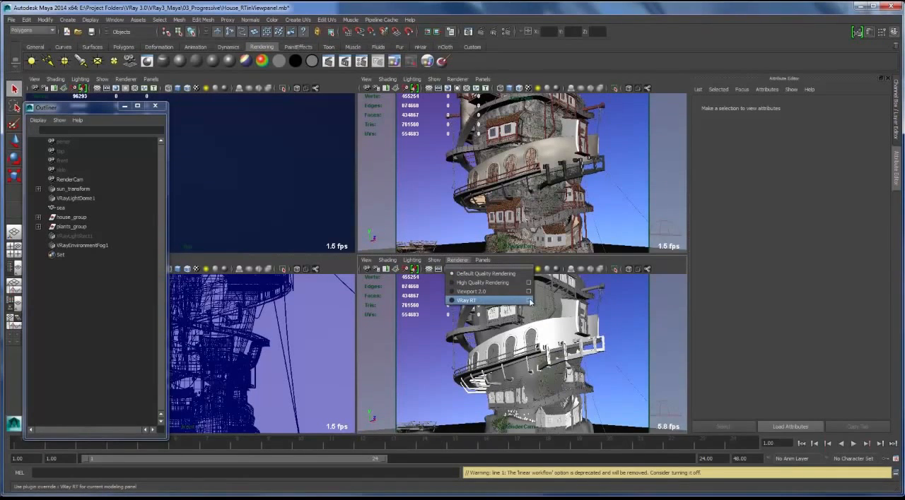
click(529, 301)
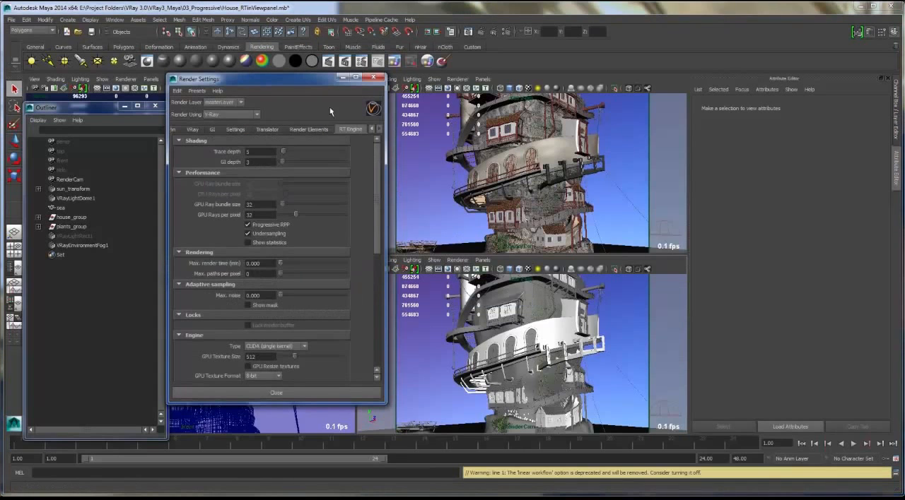
drag(275, 78, 283, 84)
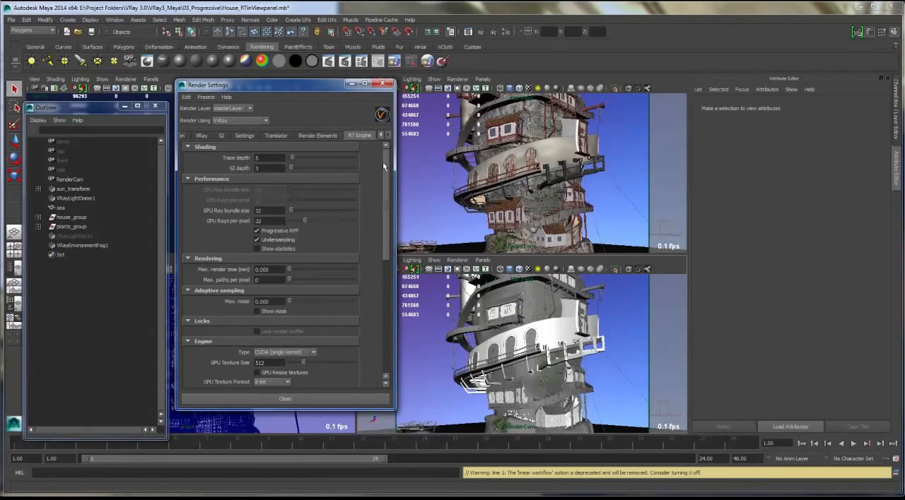
drag(387, 169, 388, 226)
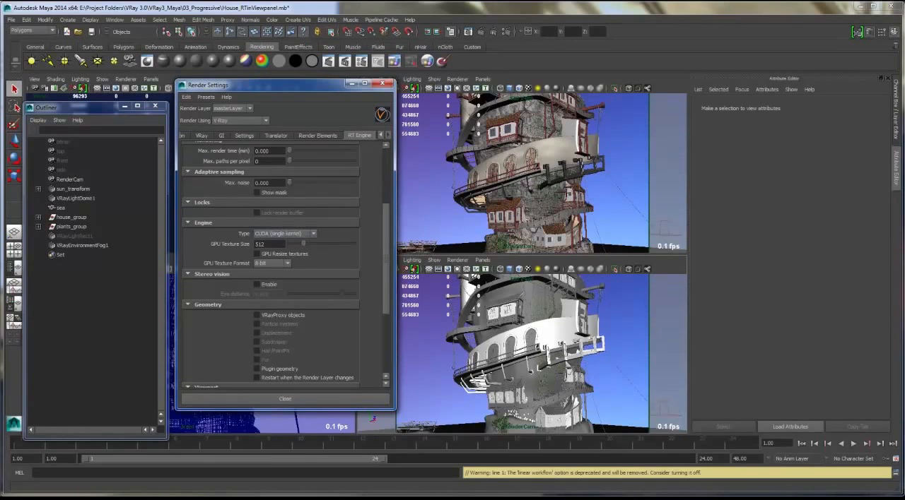
click(313, 235)
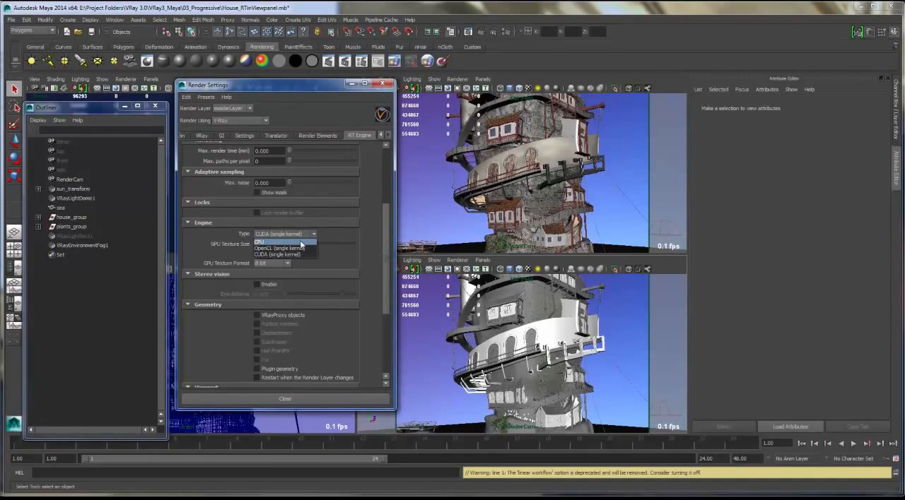
click(303, 255)
- Review the RT engine's viewport options and switch the lower RenderCam view of the house to V-Ray RT
drag(385, 237, 387, 292)
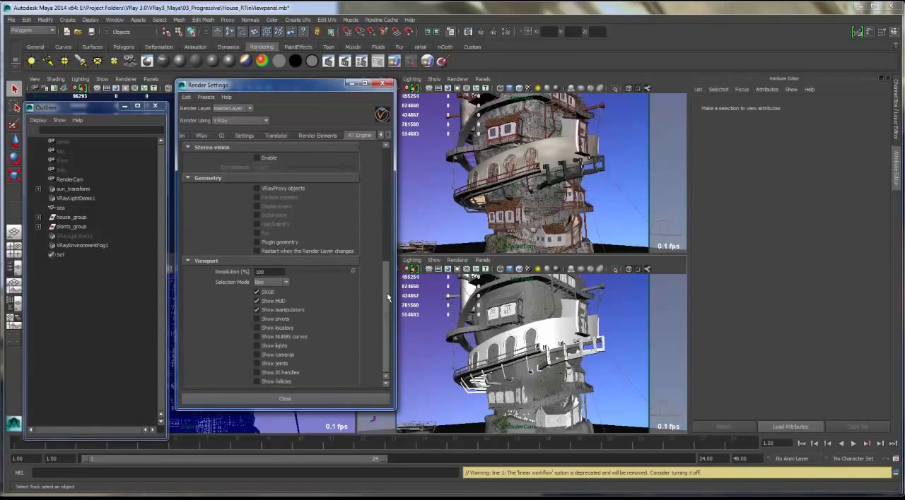
drag(339, 272, 304, 270)
click(324, 398)
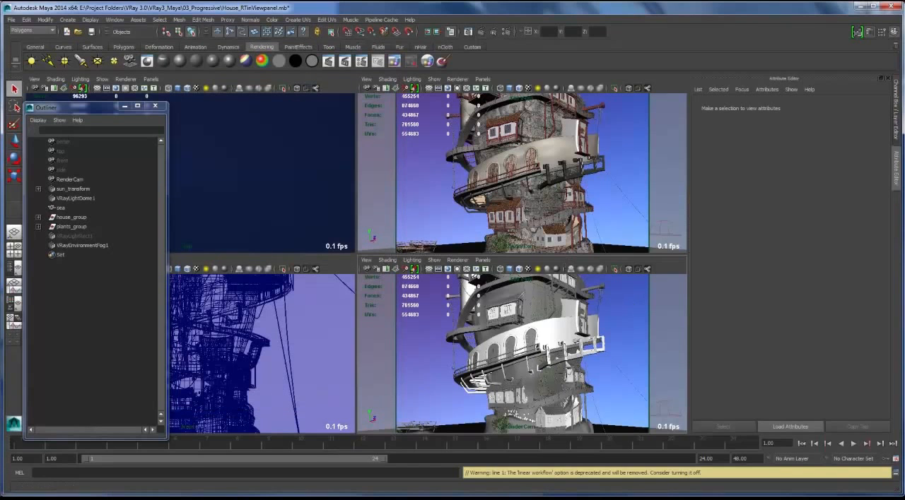
click(457, 260)
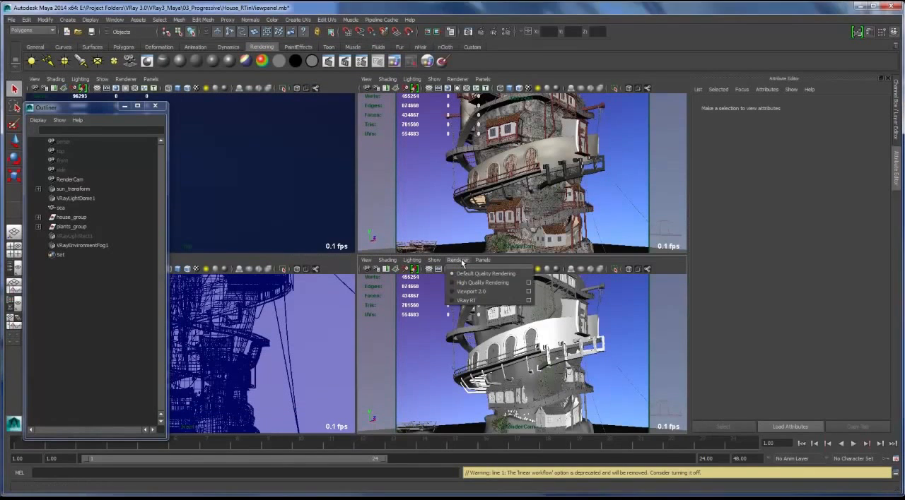
click(471, 299)
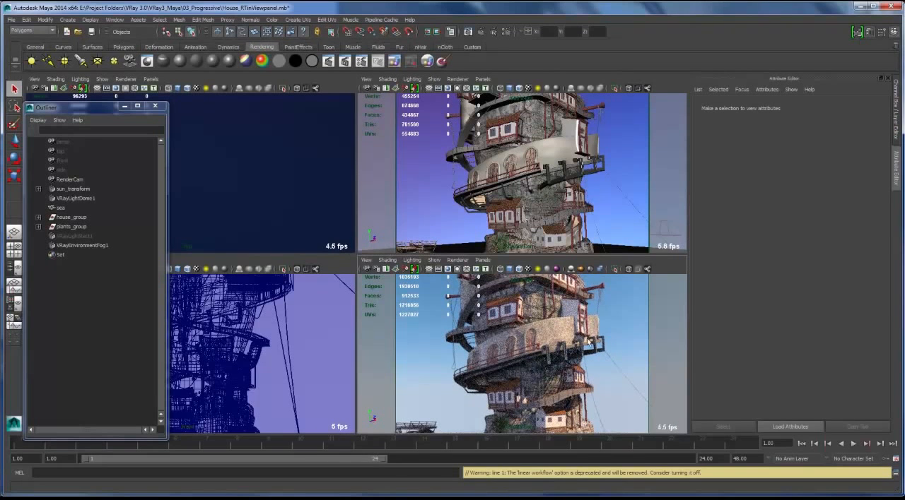
- Unhide VRayLightRect1 and move the light close to the tower in the V-Ray RT view of the house
click(86, 237)
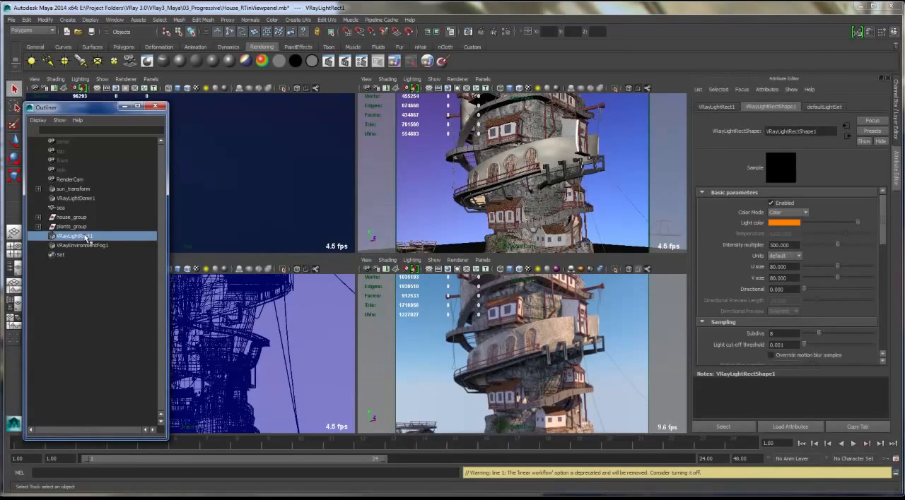
key(shift+h)
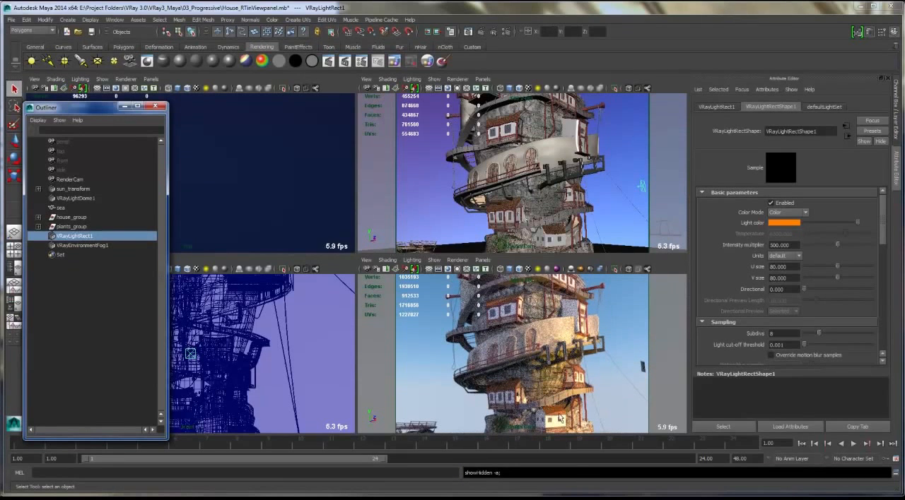
click(642, 368)
key(w)
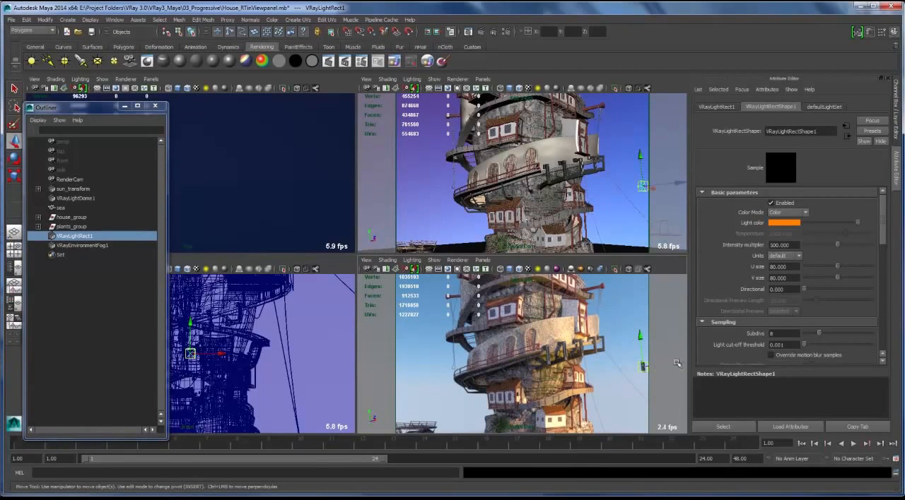
drag(639, 367, 599, 346)
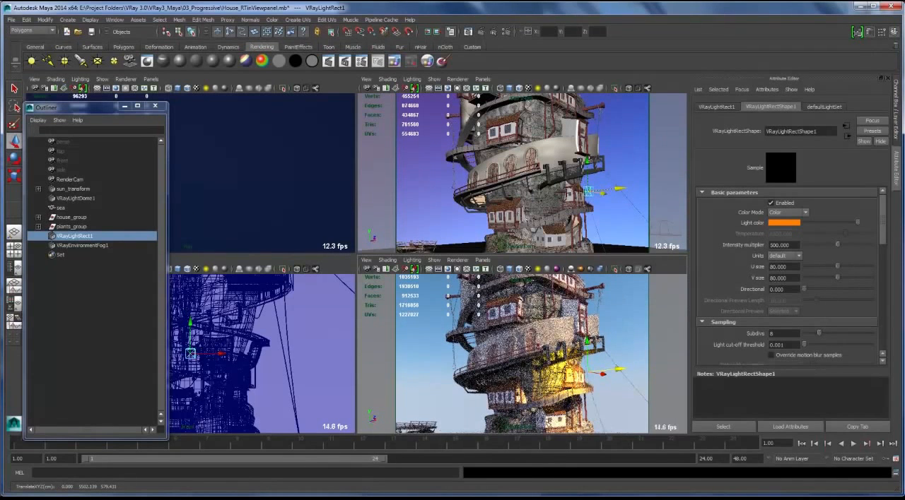
drag(633, 368, 645, 367)
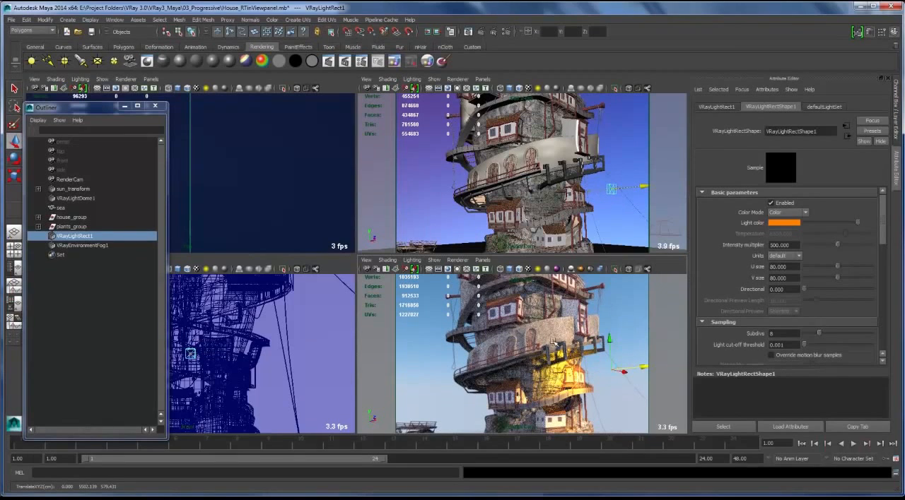
- Switch the lower RenderCam view from V-Ray RT to High Quality Rendering
alt+drag(553, 342, 460, 351)
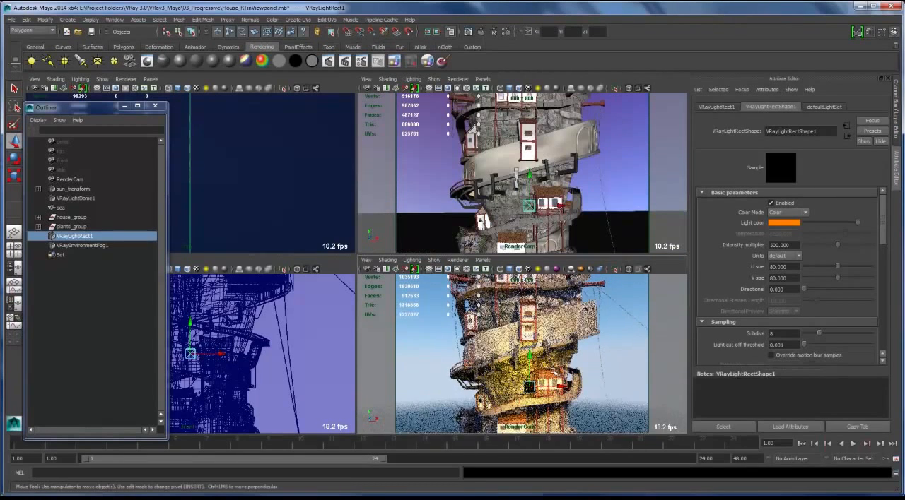
alt+drag(515, 382, 619, 375)
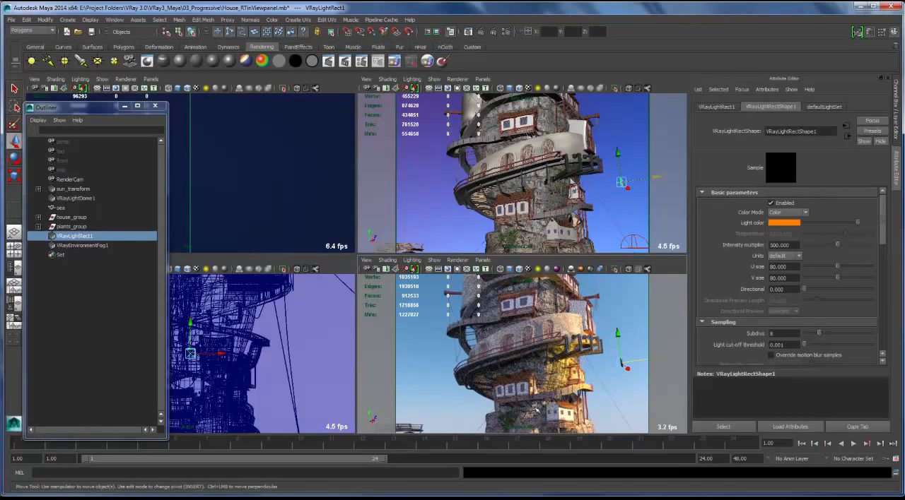
alt+drag(566, 362, 561, 364)
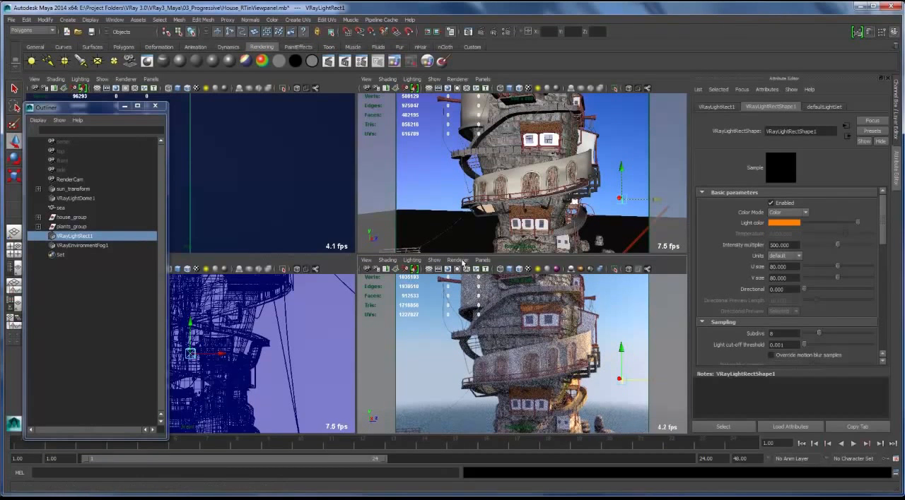
click(460, 261)
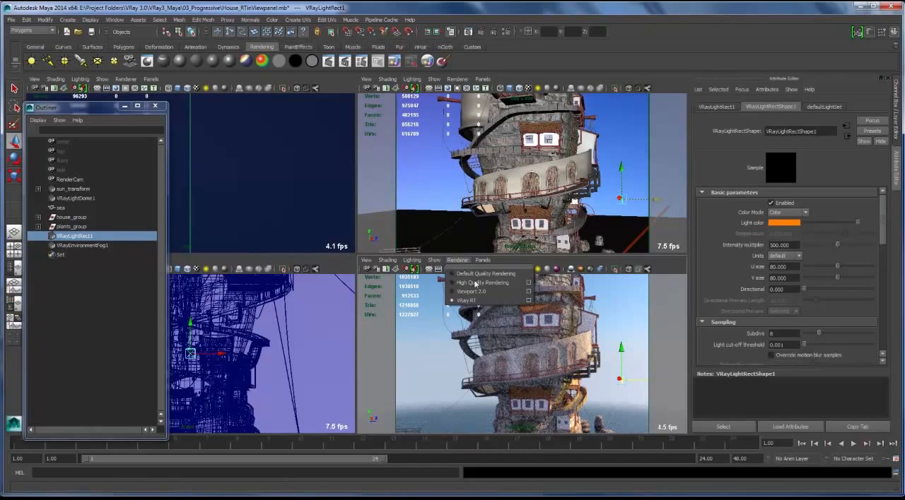
click(474, 282)
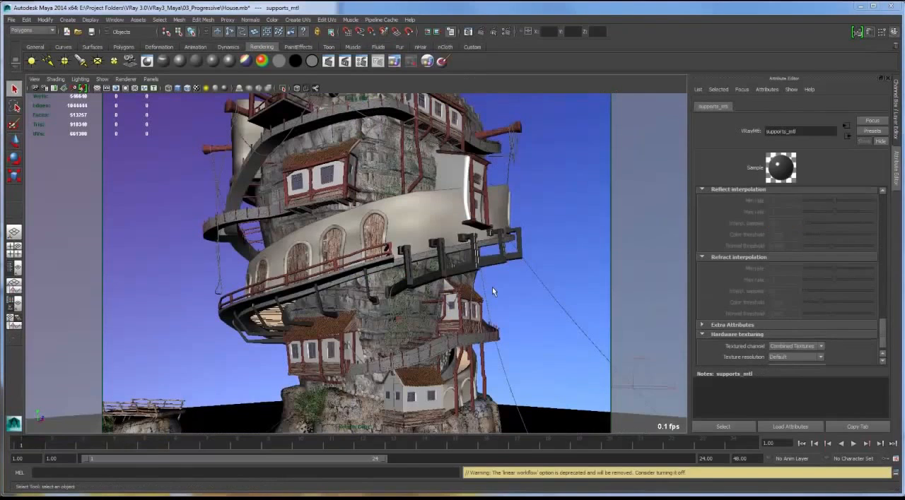
- Start a render of the house scene with the Adaptive DMC sampler and stop it after the first buckets
click(481, 33)
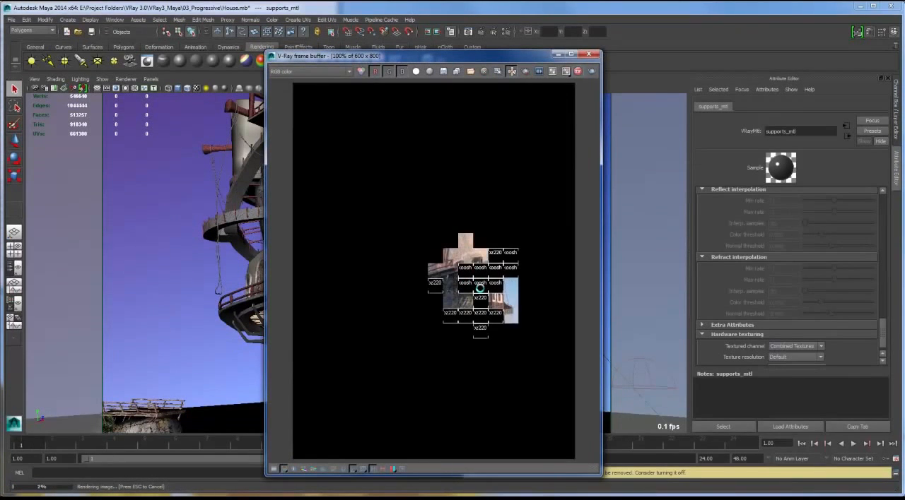
key(Escape)
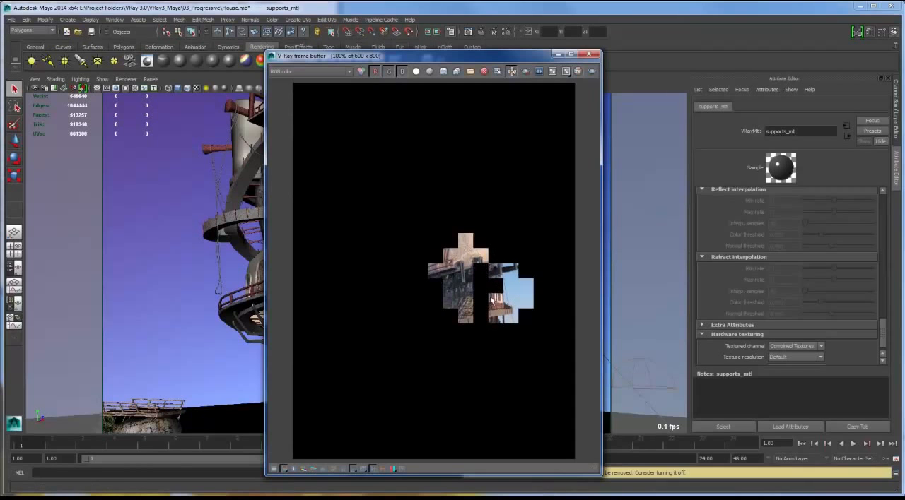
- Set the V-Ray image sampler type to Progressive, then render the house scene and stop once the image has refined
click(506, 32)
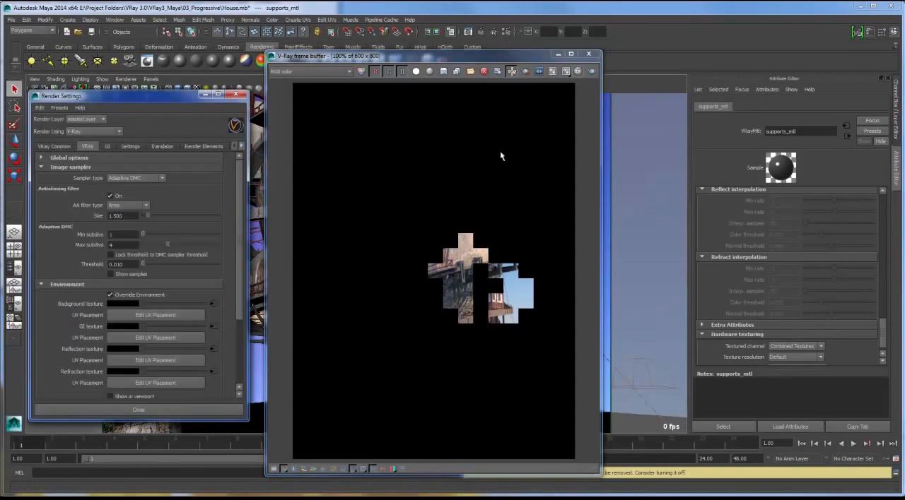
click(161, 178)
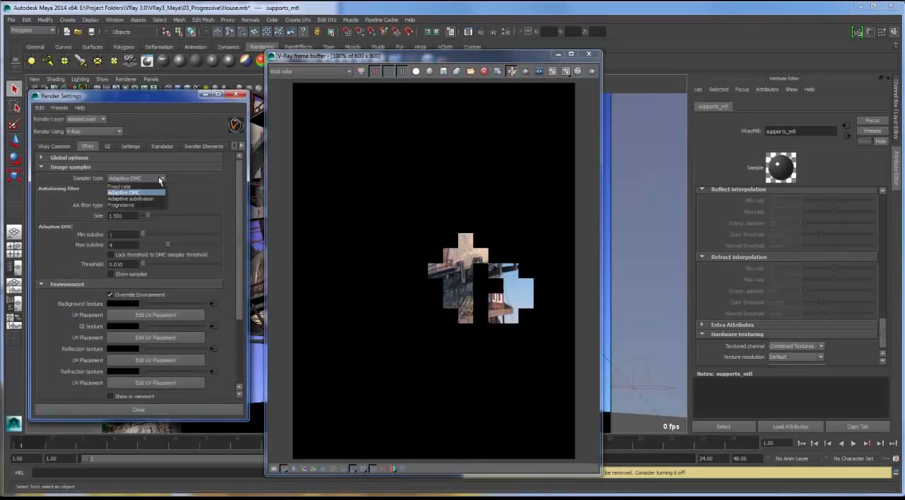
click(139, 205)
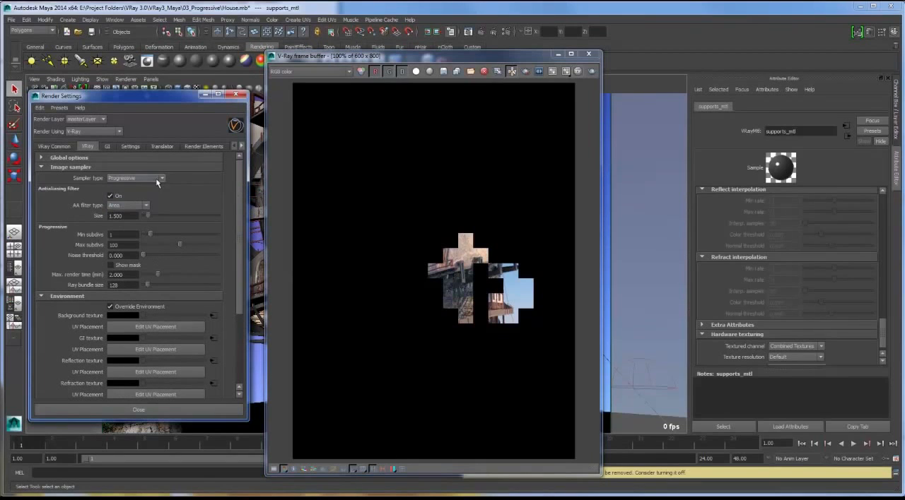
click(592, 71)
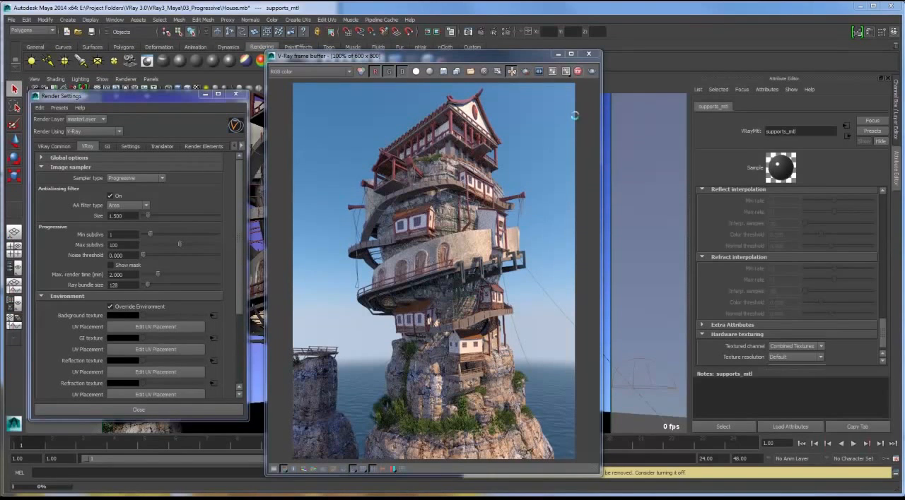
click(577, 72)
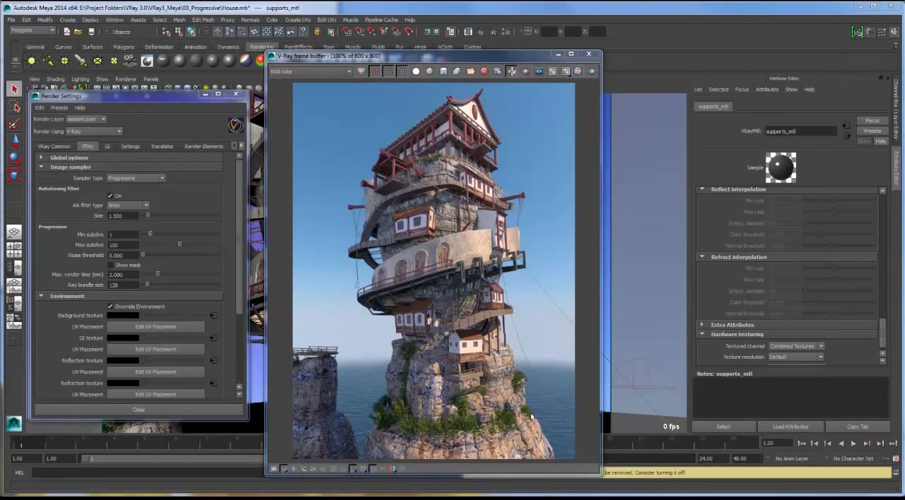
- Enable the environment volume with VRayEnvironmentFog1 as the environment shader and render the house scene again
scroll(241, 312, down, 5)
click(136, 335)
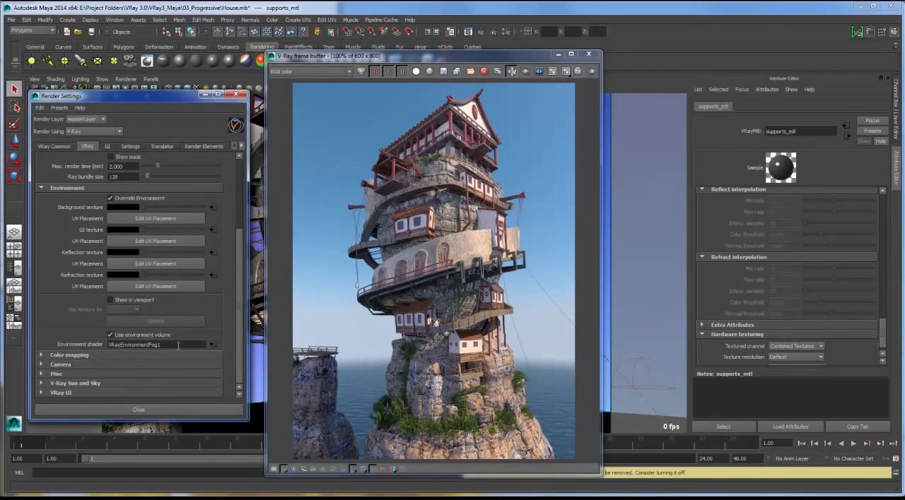
click(591, 72)
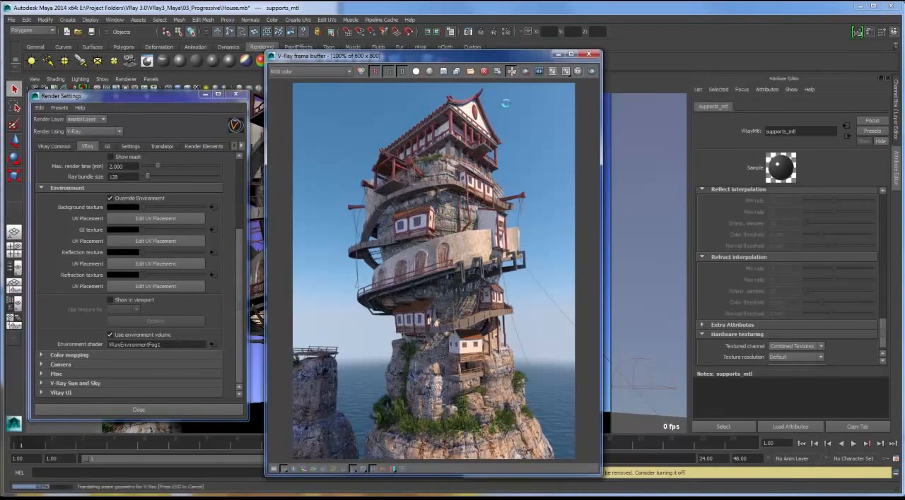